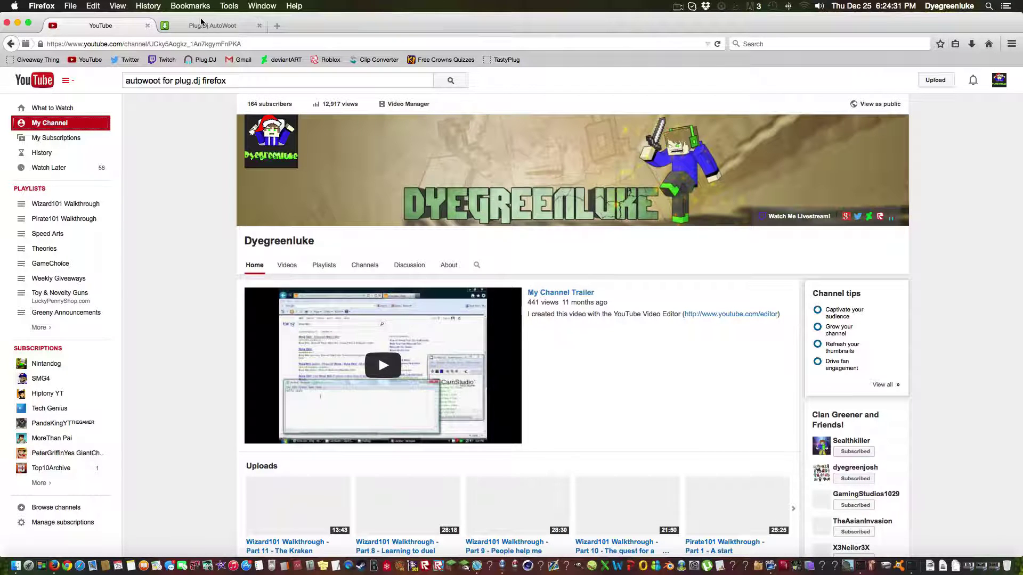
- Switch to the tab with the MediaFire download page for Plug.Dj AutoWoot.txt
{"action": "left_click", "coordinate": [204, 27]}
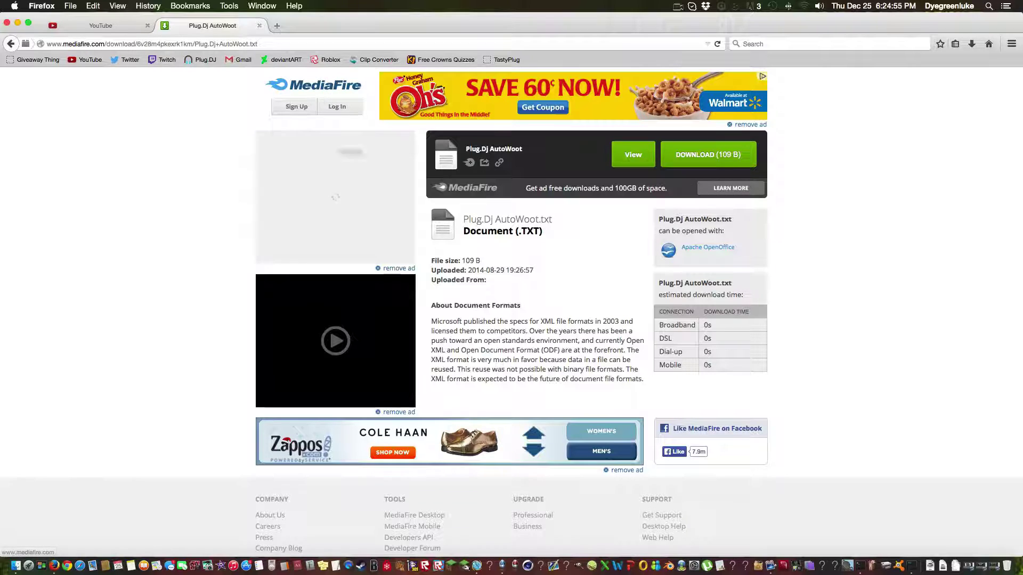
- View the AutoWoot text file in the browser and select its whole javascript line
{"action": "left_click", "coordinate": [633, 154]}
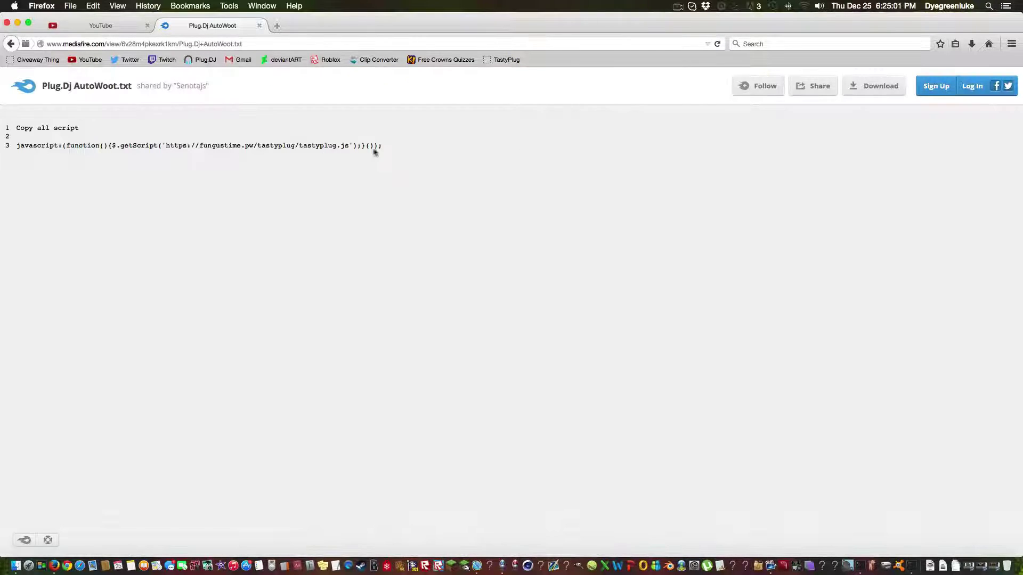
{"action": "left_click_drag", "start_coordinate": [401, 151], "coordinate": [141, 138]}
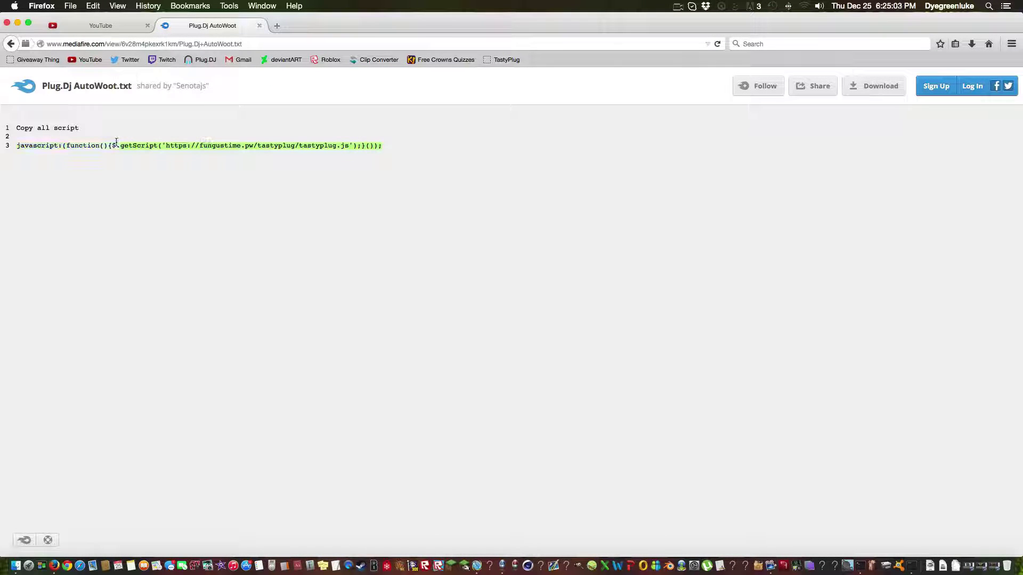
{"action": "triple_click", "coordinate": [219, 141]}
{"action": "key", "text": "super+a"}
{"action": "key", "text": "super+c"}
- Delete the old TastyPlug bookmark from the bookmarks bar
{"action": "right_click", "coordinate": [491, 61]}
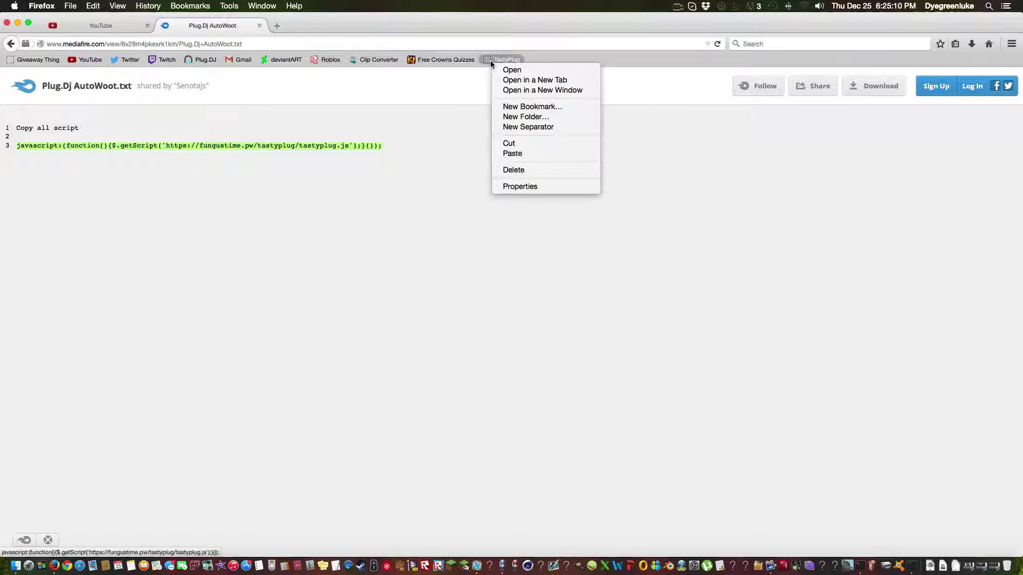
{"action": "left_click", "coordinate": [516, 171]}
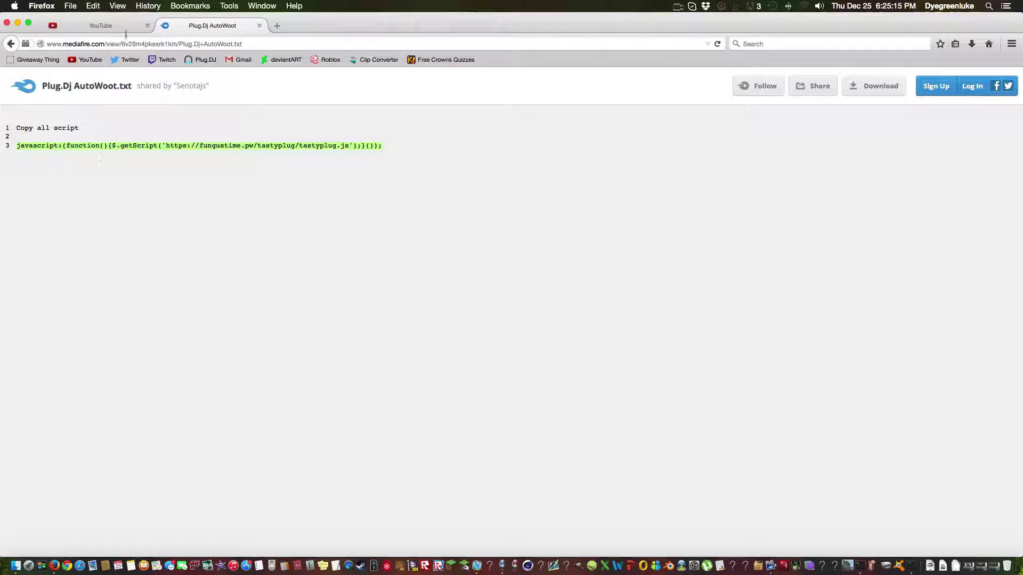
{"action": "right_click", "coordinate": [496, 64]}
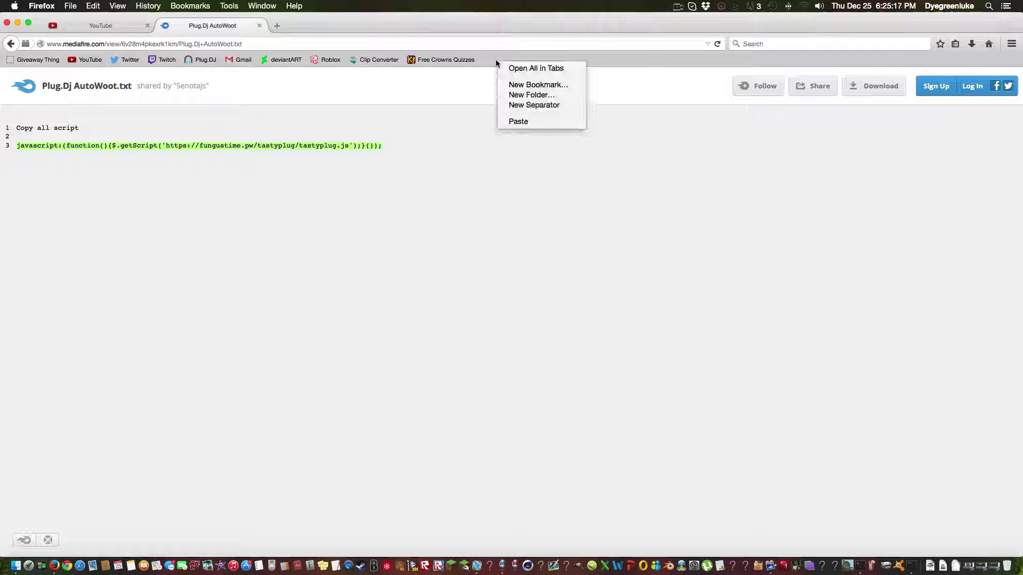
- Add a TastyPlug bookmark whose location is the pasted AutoWoot javascript
{"action": "left_click", "coordinate": [540, 87]}
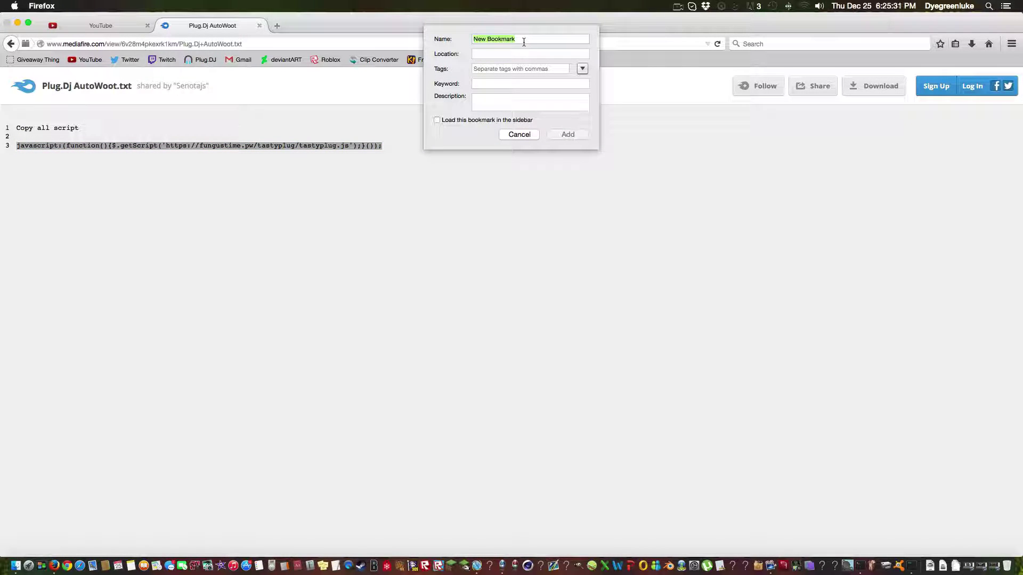
{"action": "type", "text": "Tastly"}
{"action": "left_click", "coordinate": [493, 55]}
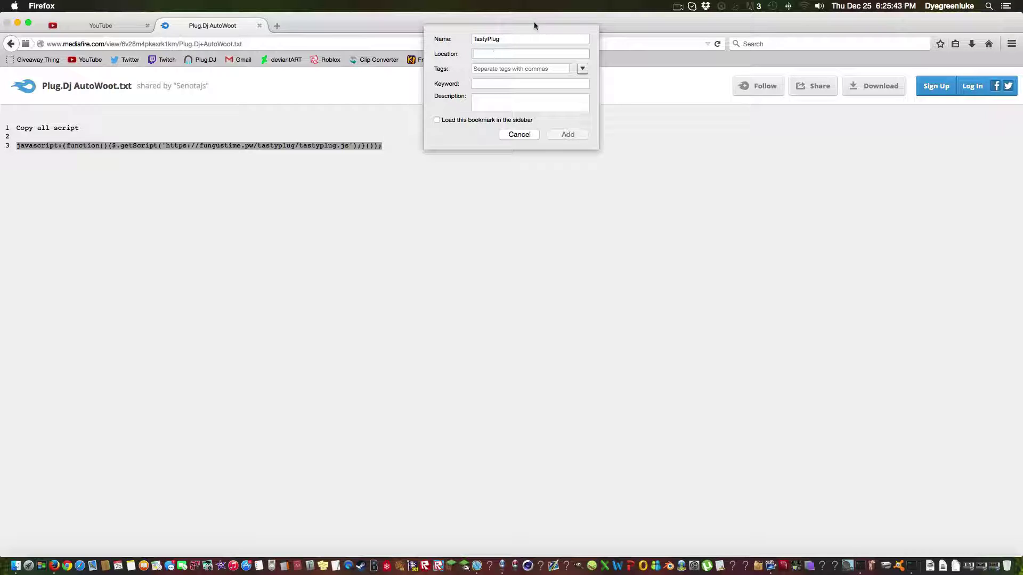
{"action": "key", "text": "super+v"}
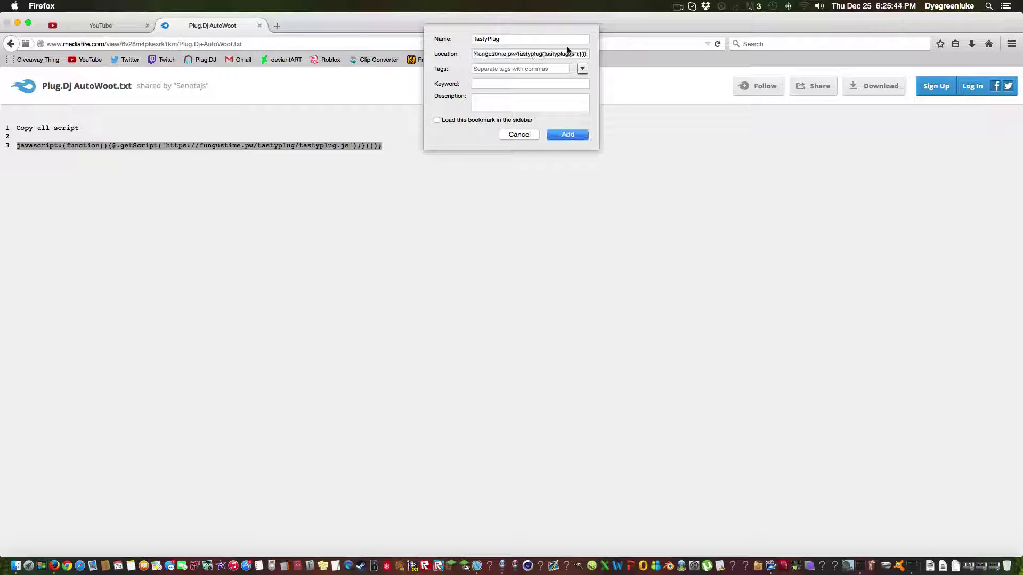
{"action": "left_click", "coordinate": [576, 138]}
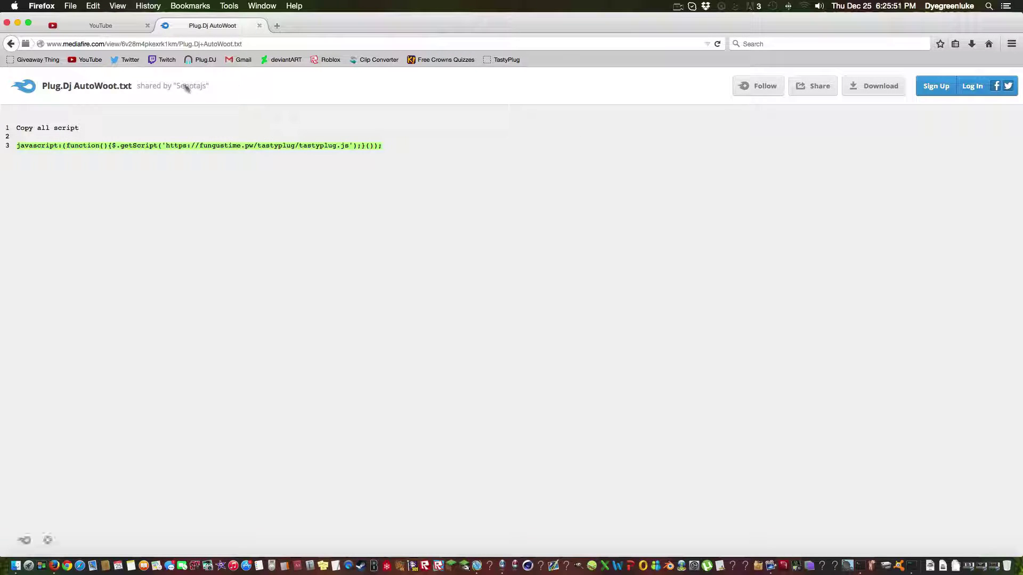
- Open the plug.dj dashboard from the Plug.DJ bookmark and join the CATCH community room
{"action": "left_click", "coordinate": [200, 60]}
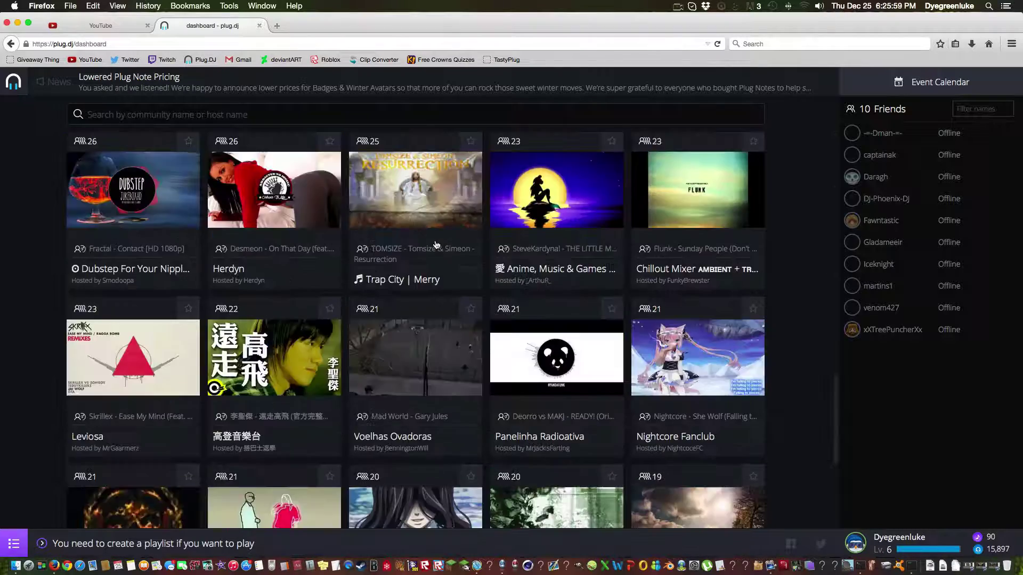
{"action": "scroll", "coordinate": [435, 245], "scroll_direction": "down", "scroll_amount": 5}
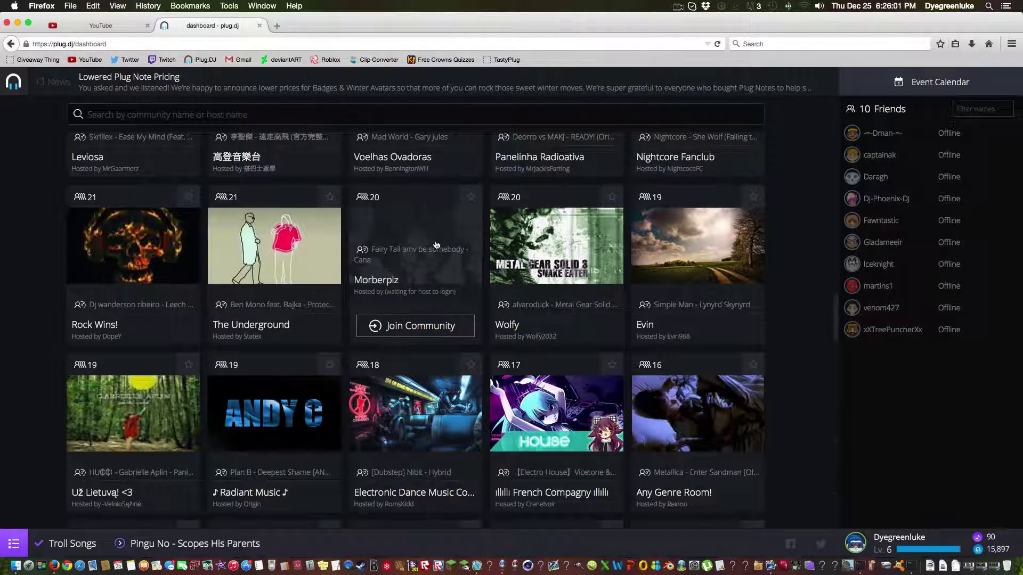
{"action": "scroll", "coordinate": [436, 245], "scroll_direction": "down", "scroll_amount": 15}
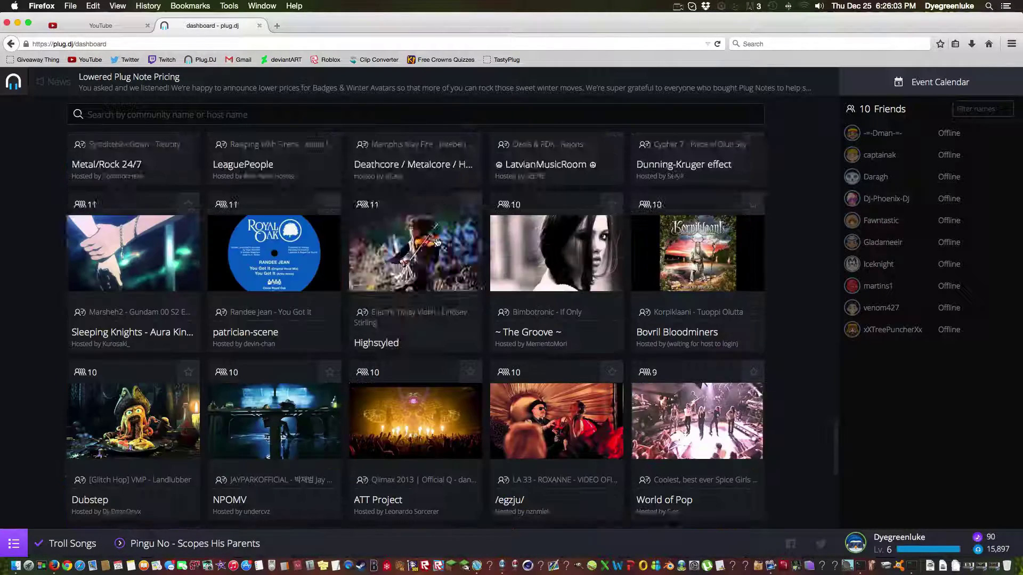
{"action": "scroll", "coordinate": [438, 242], "scroll_direction": "down", "scroll_amount": 8}
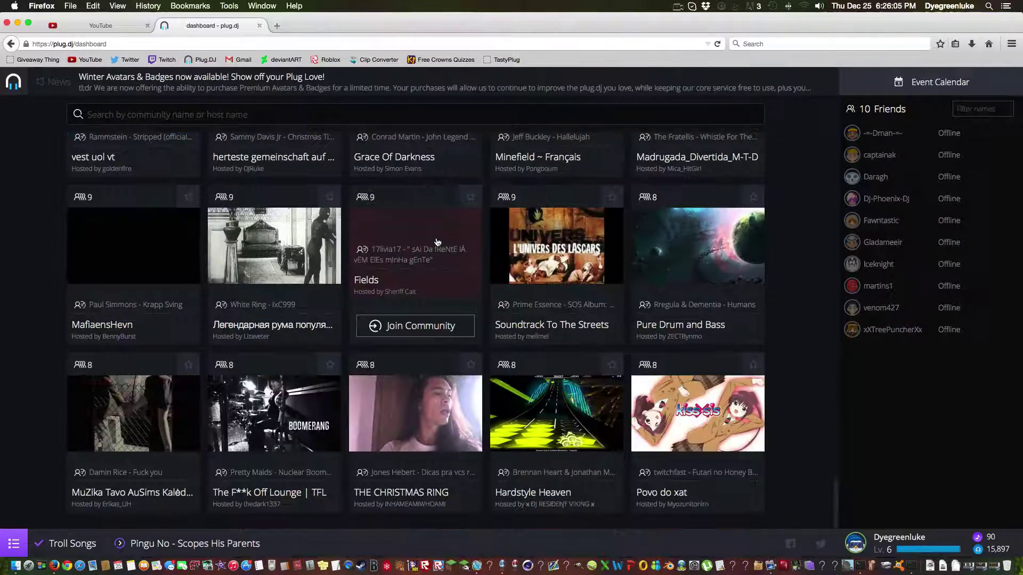
{"action": "scroll", "coordinate": [437, 243], "scroll_direction": "down", "scroll_amount": 8}
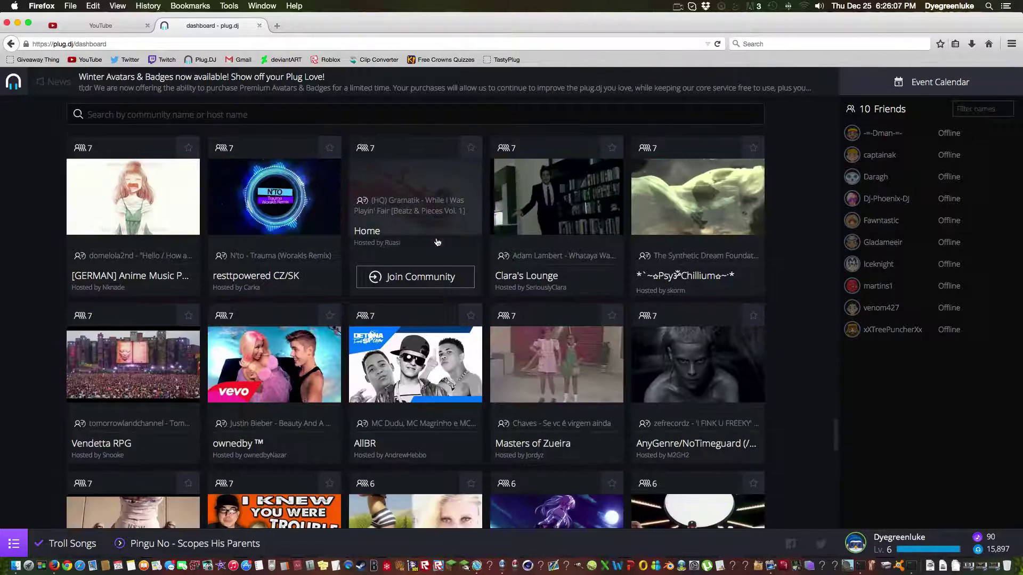
{"action": "scroll", "coordinate": [438, 243], "scroll_direction": "down", "scroll_amount": 10}
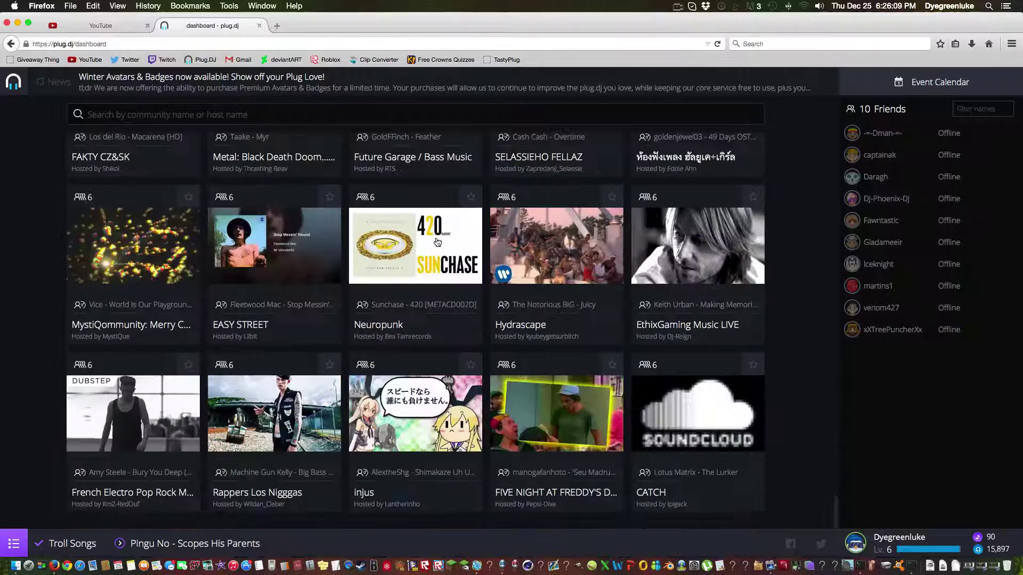
{"action": "scroll", "coordinate": [437, 243], "scroll_direction": "down", "scroll_amount": 1}
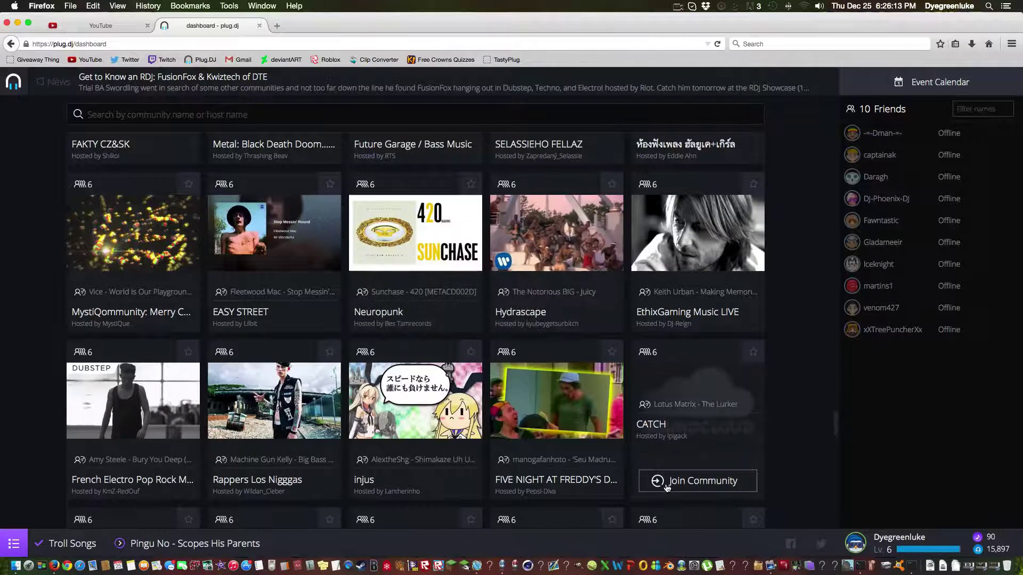
{"action": "left_click", "coordinate": [667, 488]}
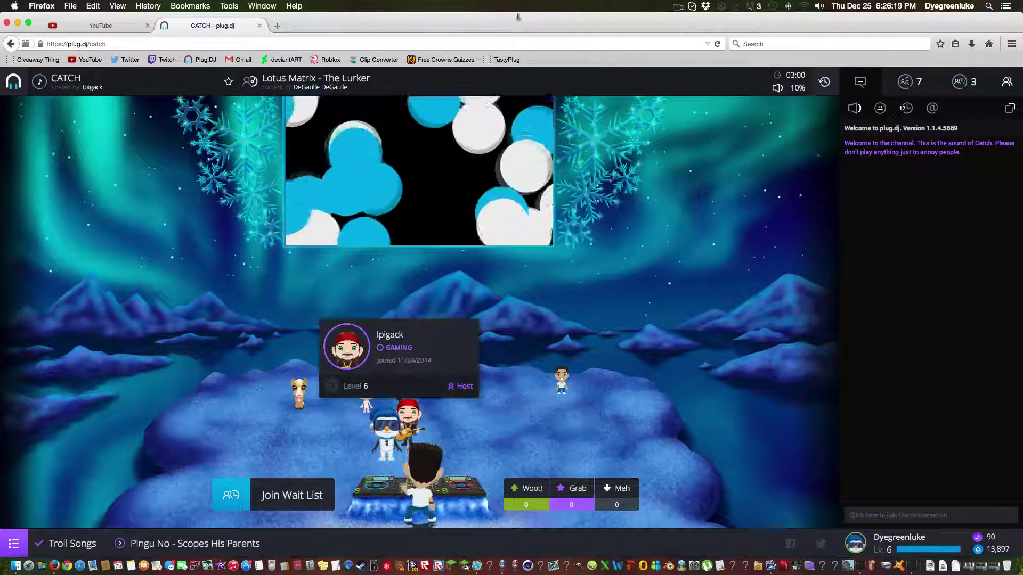
- Run the TastyPlug bookmarklet, enable custom emotes, and toggle Hide Video and Fullscreen on and off
{"action": "left_click", "coordinate": [501, 60]}
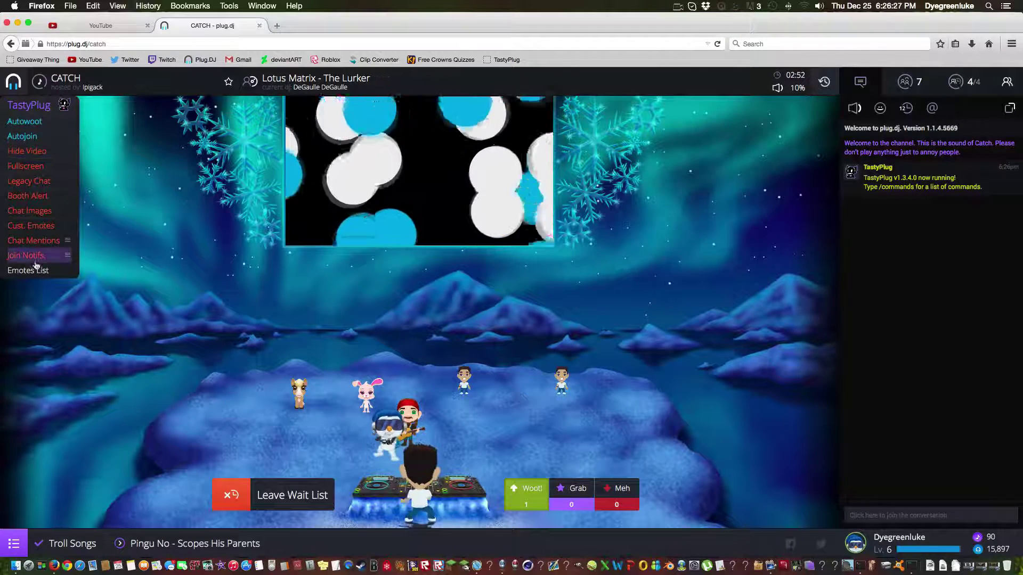
{"action": "left_click", "coordinate": [37, 226]}
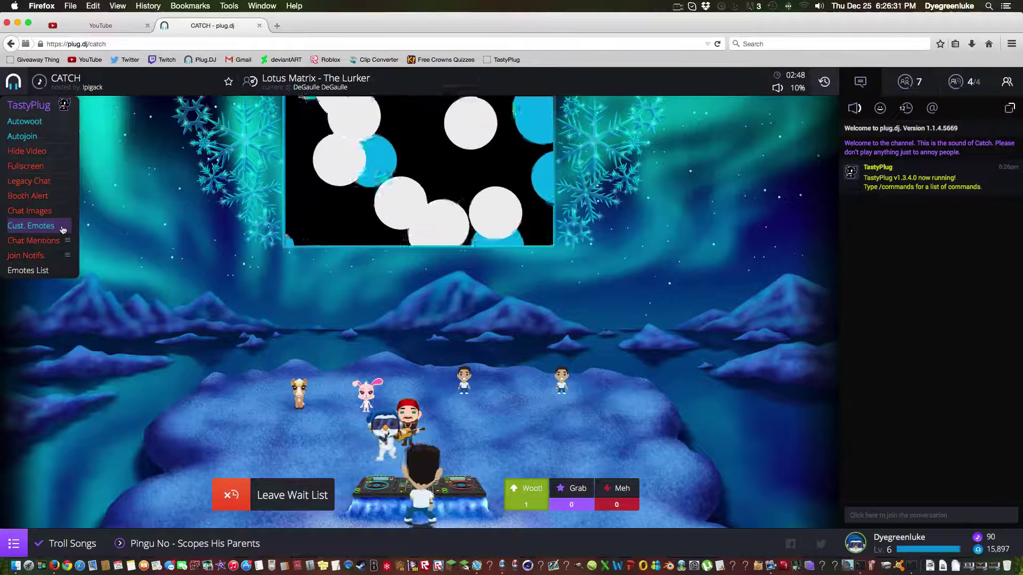
{"action": "left_click", "coordinate": [41, 153]}
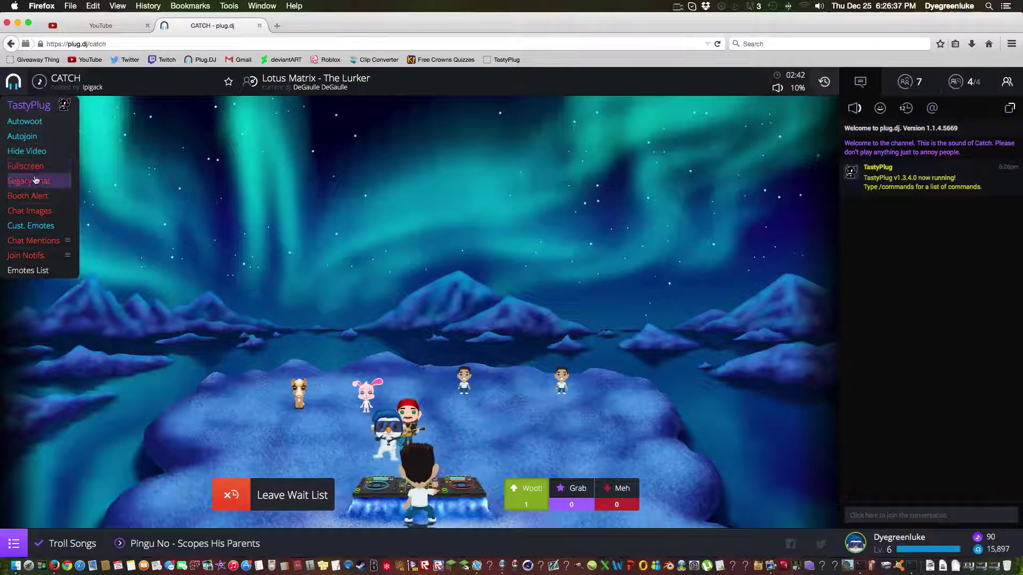
{"action": "left_click", "coordinate": [41, 155]}
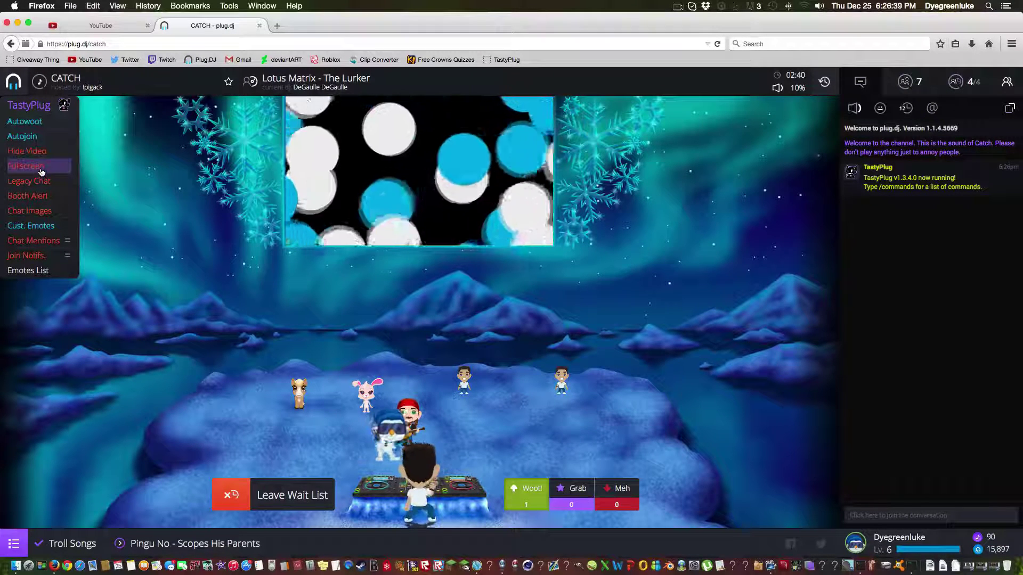
{"action": "left_click", "coordinate": [41, 169]}
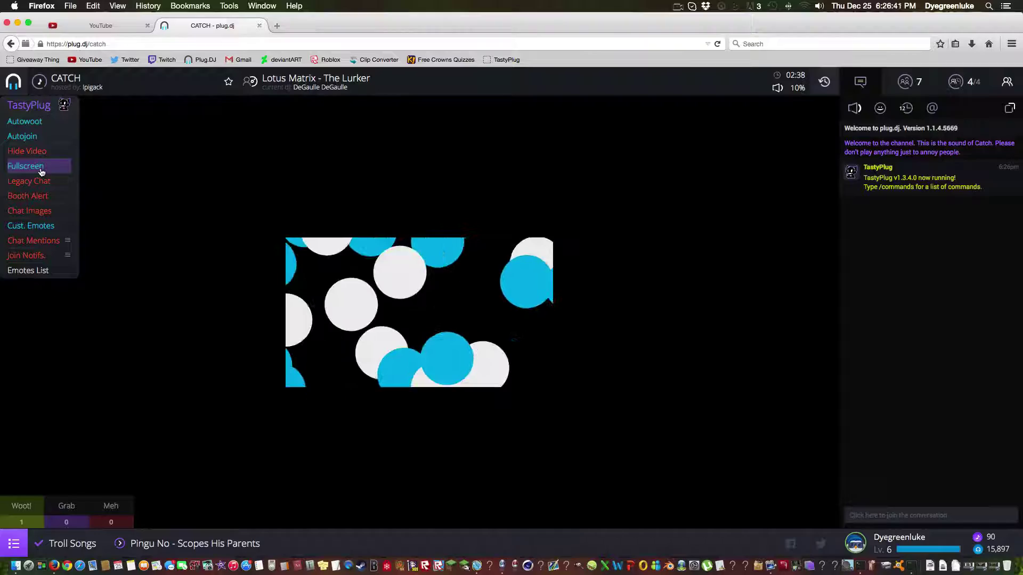
{"action": "left_click", "coordinate": [41, 169]}
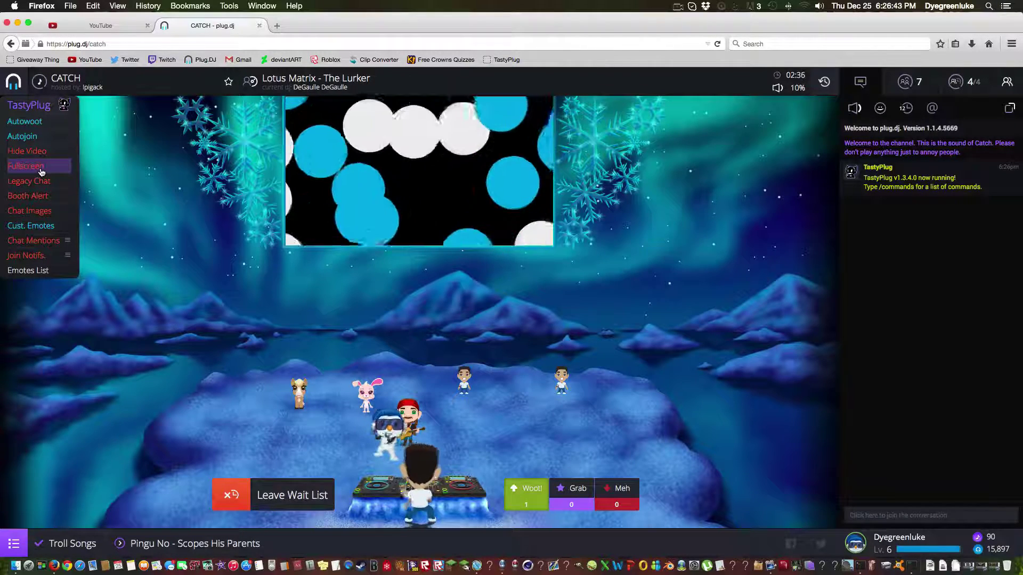
- Toggle Legacy Chat, turn on Booth Alert and chat mentions, and open the Emotes List
{"action": "left_click", "coordinate": [57, 184]}
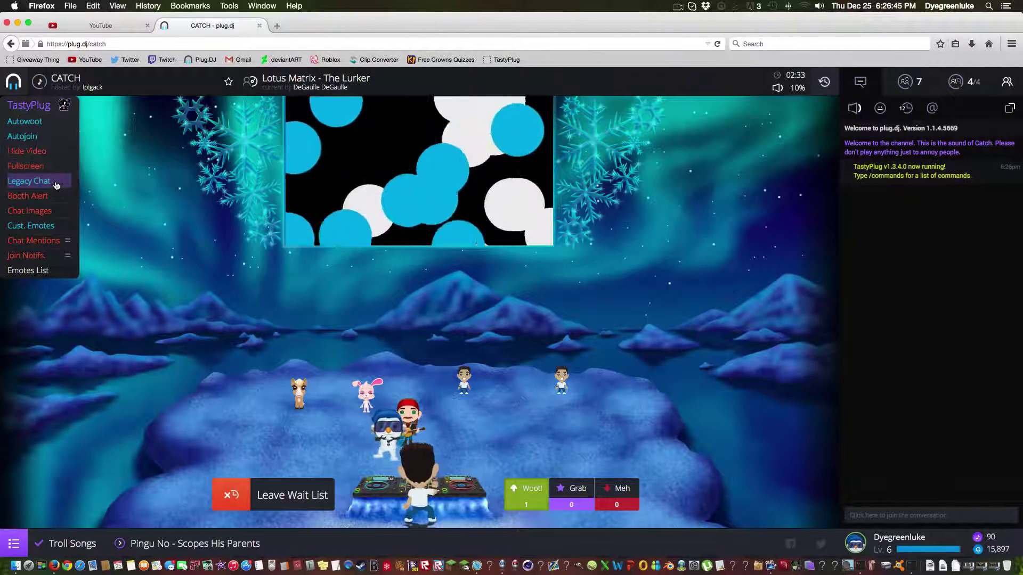
{"action": "left_click", "coordinate": [56, 184]}
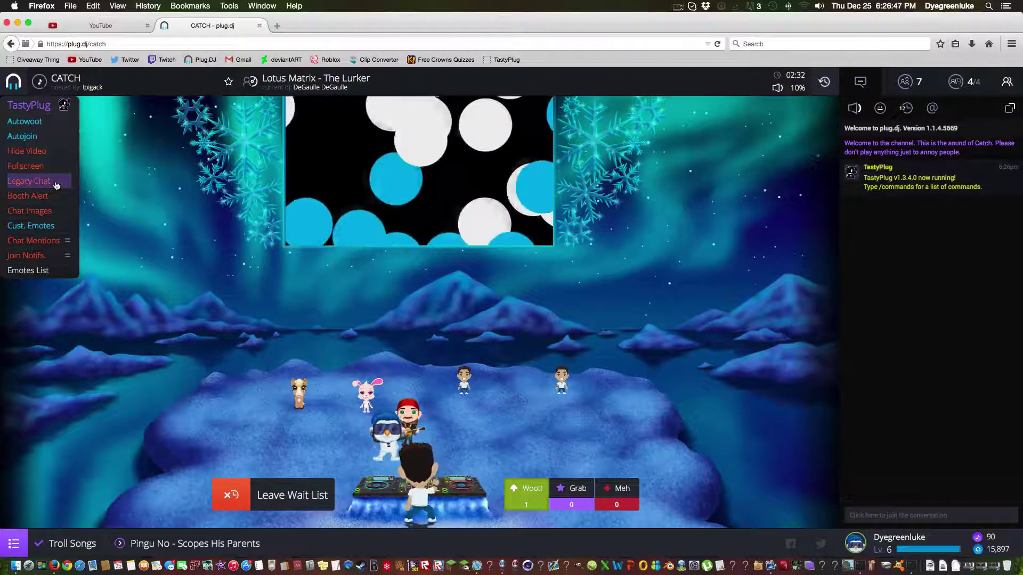
{"action": "left_click", "coordinate": [56, 184]}
{"action": "left_click", "coordinate": [57, 184]}
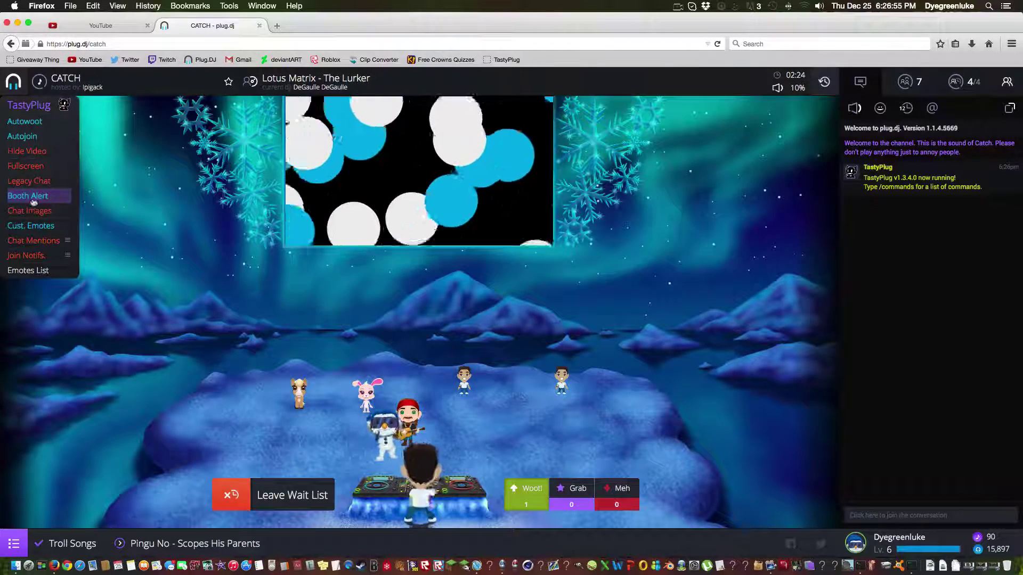
{"action": "left_click", "coordinate": [56, 212]}
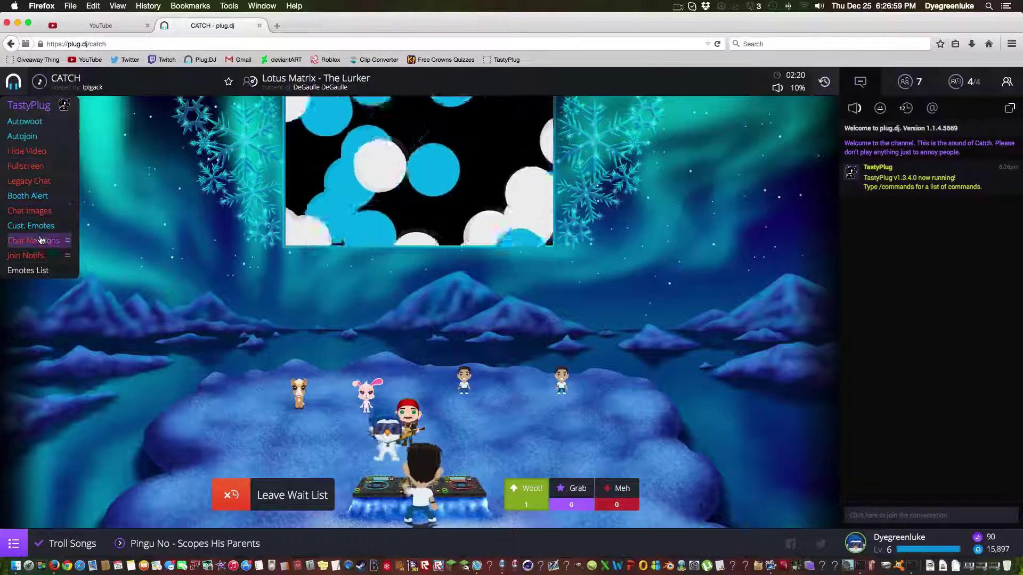
{"action": "left_click", "coordinate": [41, 240]}
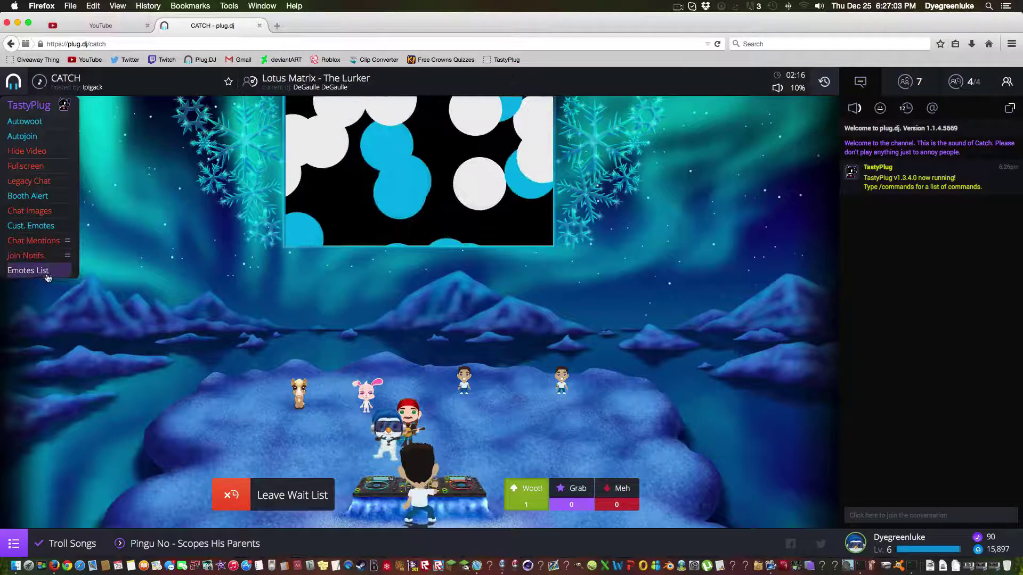
{"action": "left_click", "coordinate": [47, 271]}
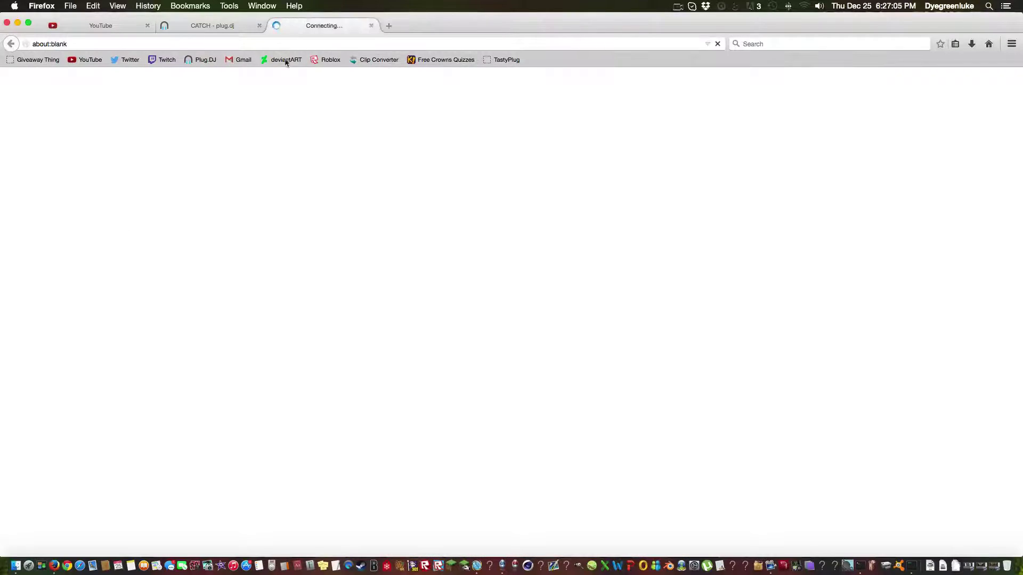
- Copy the :MuffinChin: emote name from the emotes page and return to the CATCH room
{"action": "scroll", "coordinate": [388, 253], "scroll_direction": "down", "scroll_amount": 3}
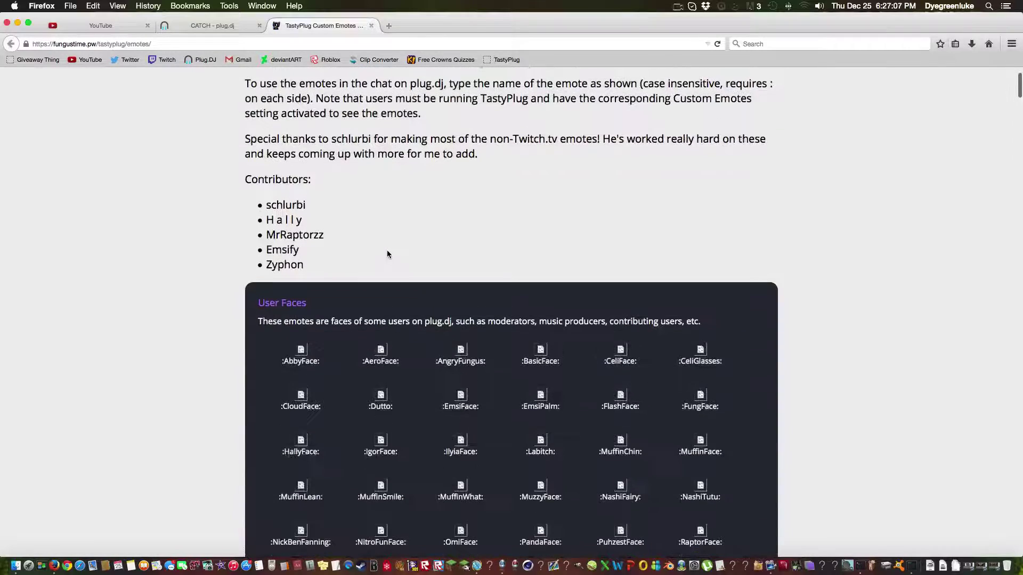
{"action": "scroll", "coordinate": [387, 254], "scroll_direction": "down", "scroll_amount": 2}
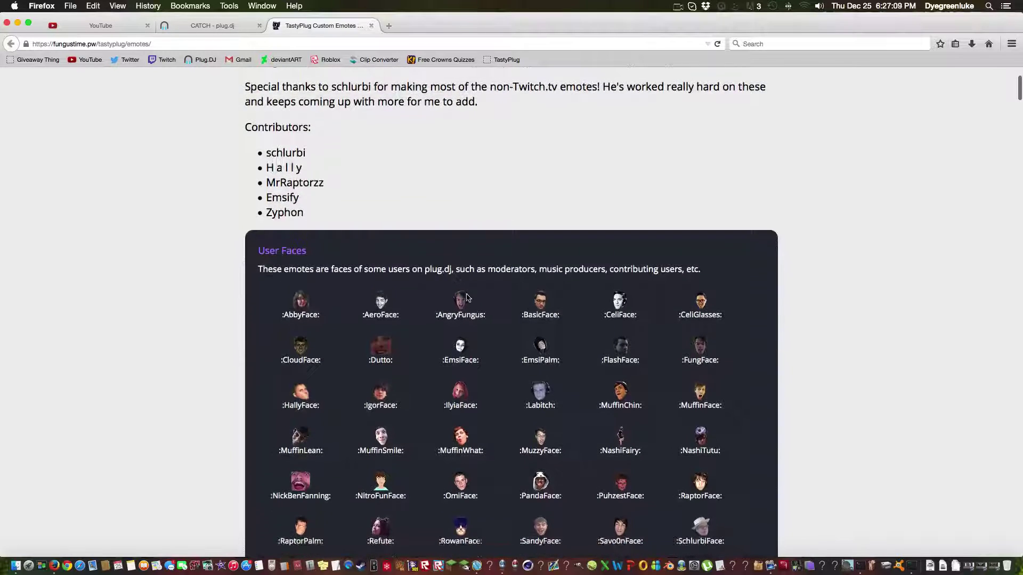
{"action": "scroll", "coordinate": [341, 360], "scroll_direction": "down", "scroll_amount": 1}
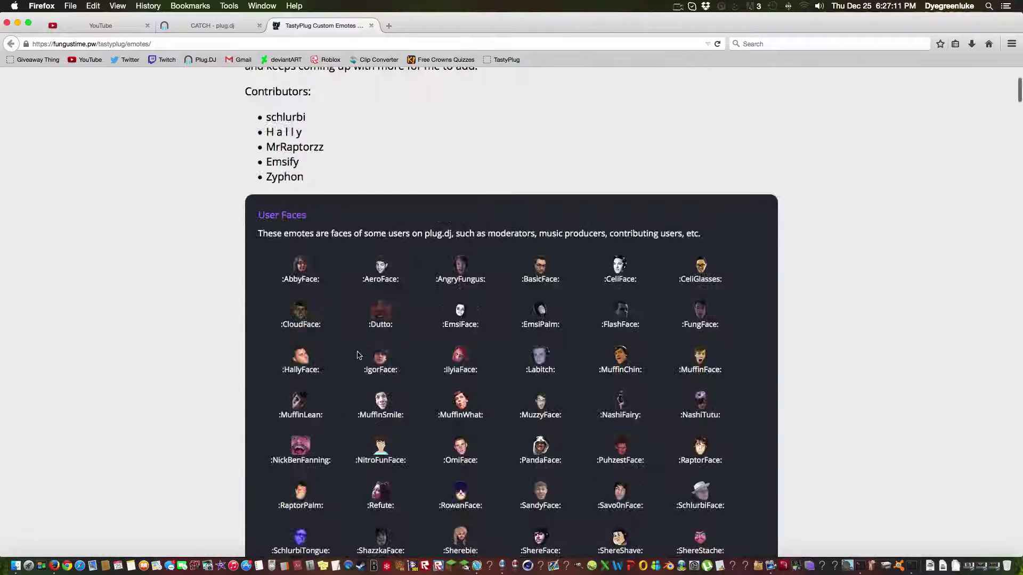
{"action": "scroll", "coordinate": [351, 356], "scroll_direction": "up", "scroll_amount": 1}
{"action": "scroll", "coordinate": [358, 356], "scroll_direction": "down", "scroll_amount": 3}
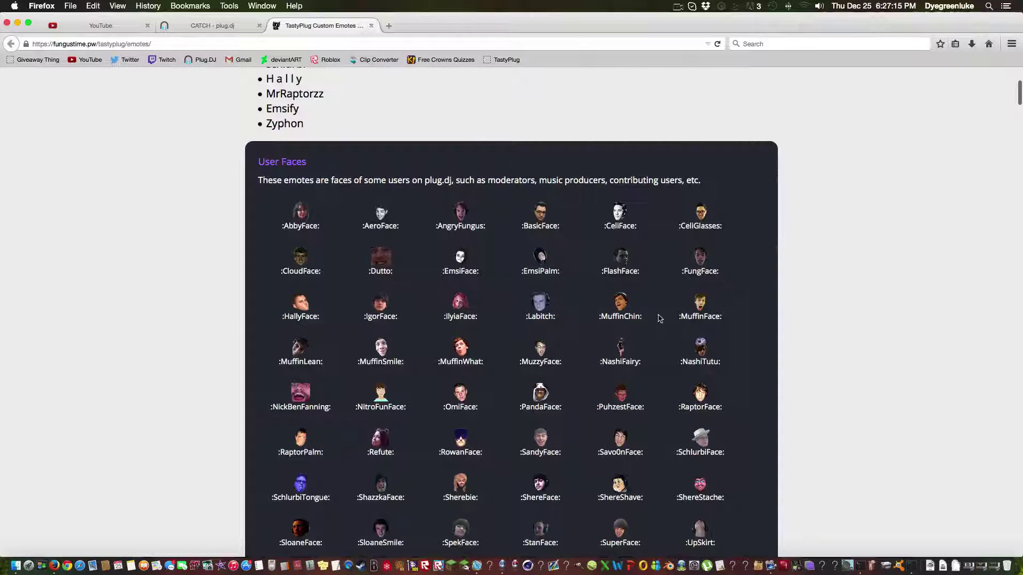
{"action": "left_click_drag", "start_coordinate": [660, 318], "coordinate": [601, 317]}
{"action": "key", "text": "super+c"}
{"action": "left_click", "coordinate": [213, 25]}
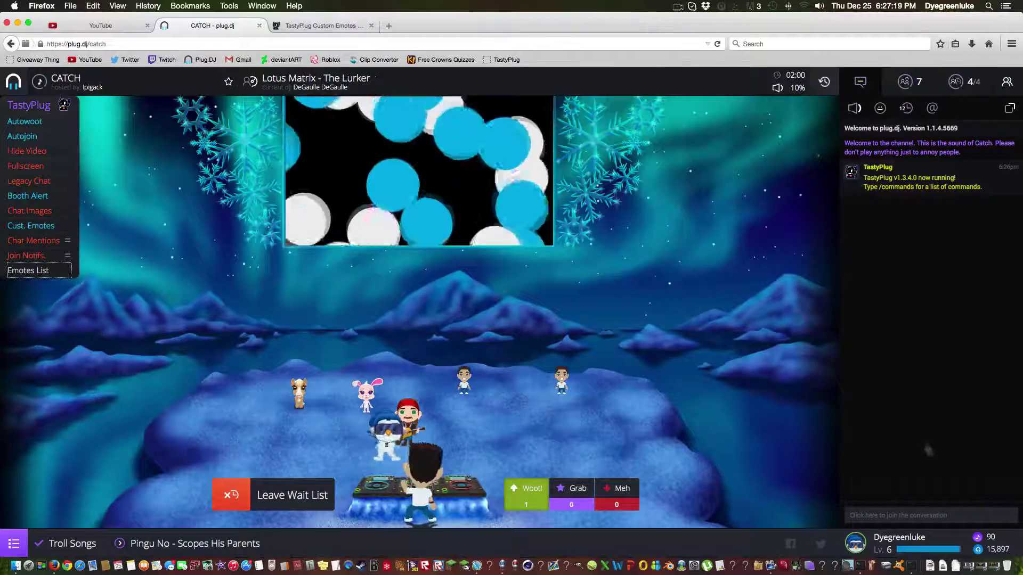
- Send the MuffinChin emote in the room chat as ':' plus the pasted name
{"action": "left_click", "coordinate": [885, 512]}
{"action": "type", "text": ":"}
{"action": "key", "text": "super+v"}
{"action": "key", "text": "Return"}
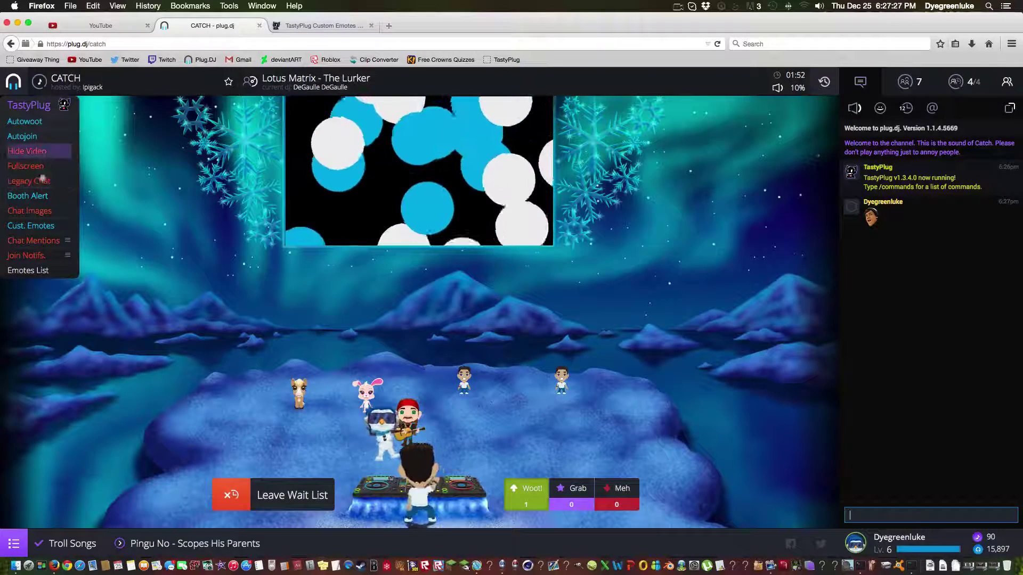
- Toggle the Cust. Emotes option and send :muffinchin: as a second chat message
{"action": "left_click", "coordinate": [45, 227]}
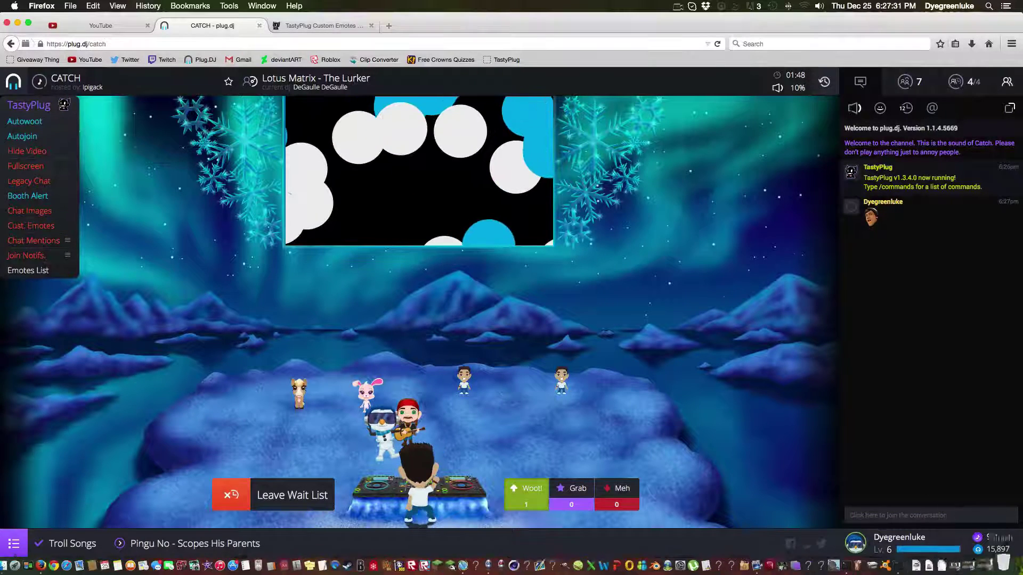
{"action": "left_click", "coordinate": [871, 516]}
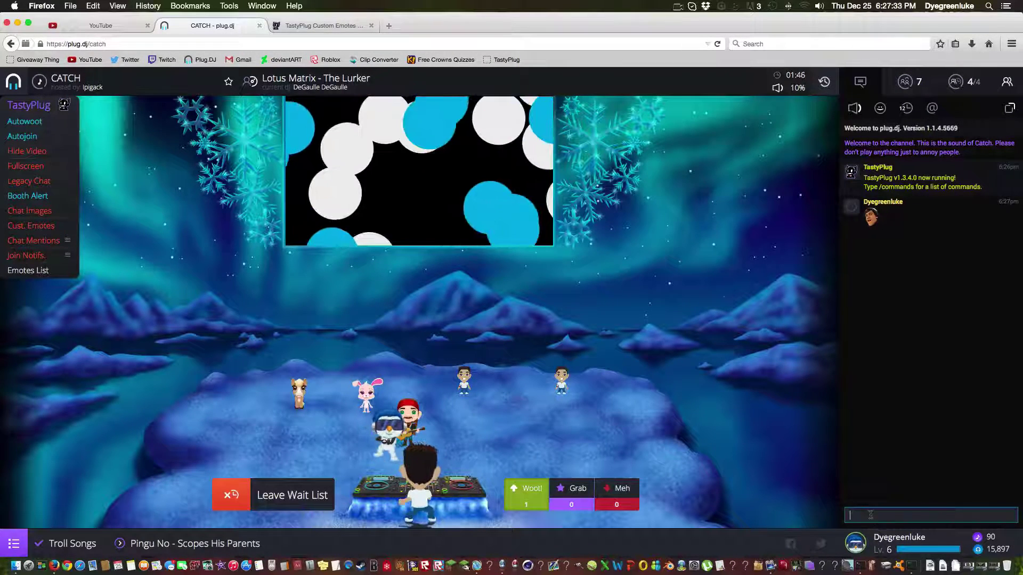
{"action": "key", "text": "super+v"}
{"action": "key", "text": "Return"}
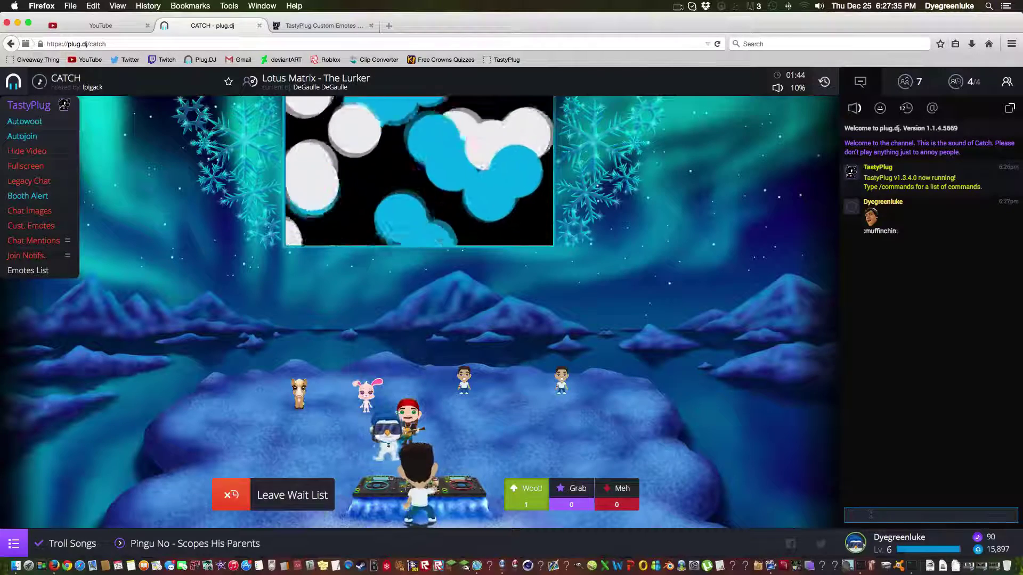